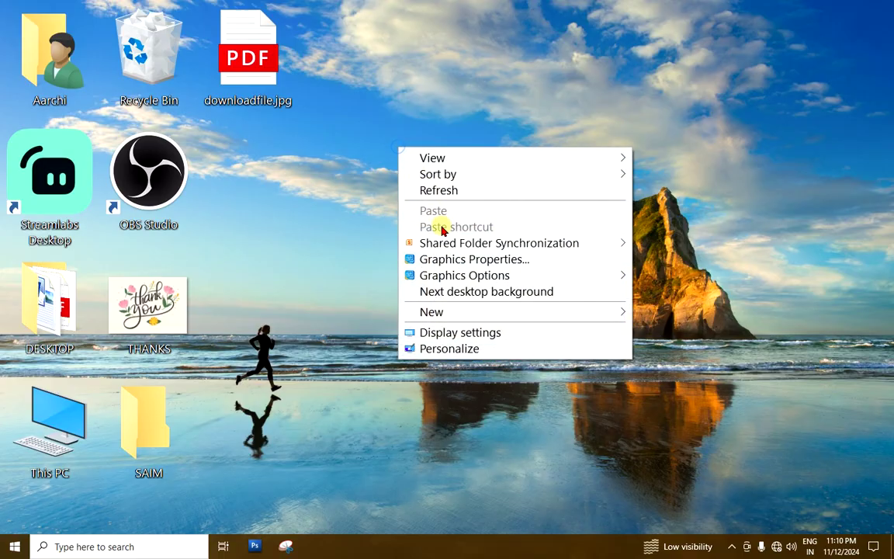
Switch the desktop to the next background picture and refresh the desktop
{"action": "left_click", "coordinate": [451, 297]}
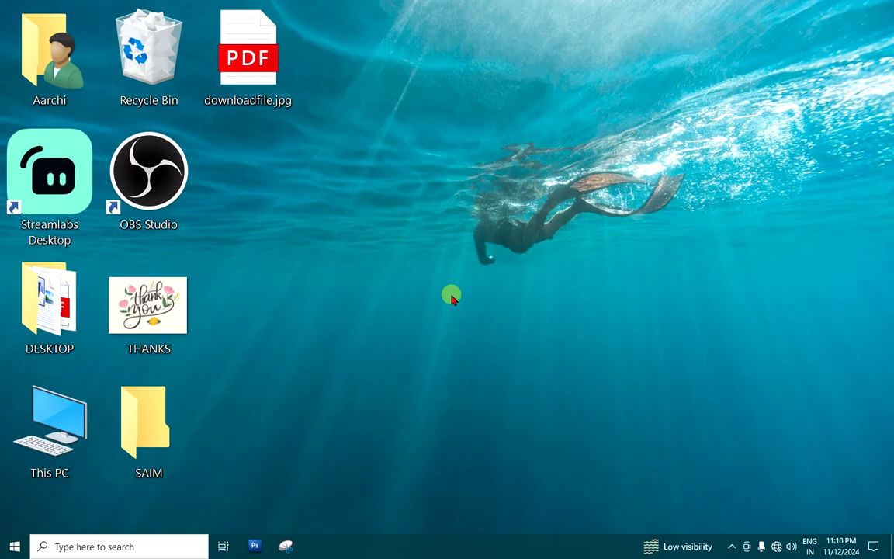
{"action": "right_click", "coordinate": [431, 116]}
{"action": "left_click", "coordinate": [471, 159]}
{"action": "left_click", "coordinate": [655, 440]}
{"action": "left_click", "coordinate": [490, 260]}
Open File Explorer, go to This PC and locate the USB Drive (E:) and its available commands
{"action": "key", "text": "super+e"}
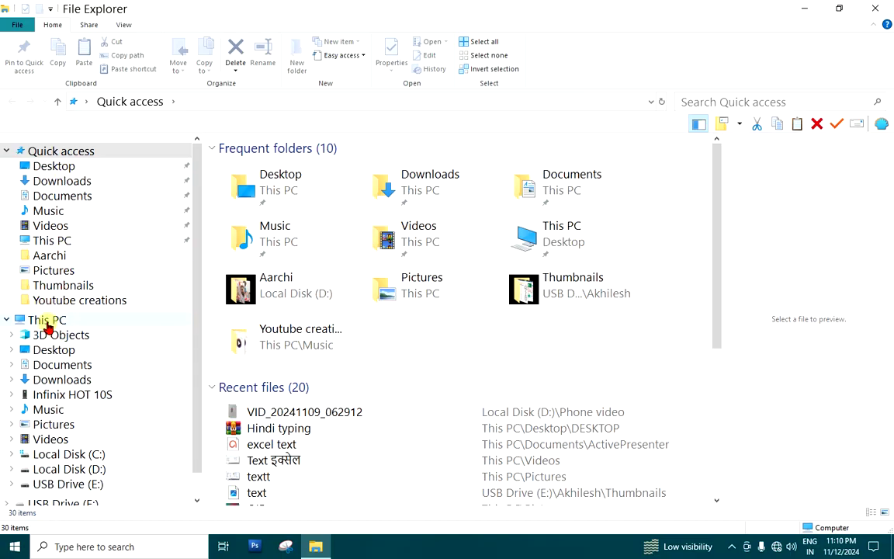
{"action": "left_click", "coordinate": [47, 320]}
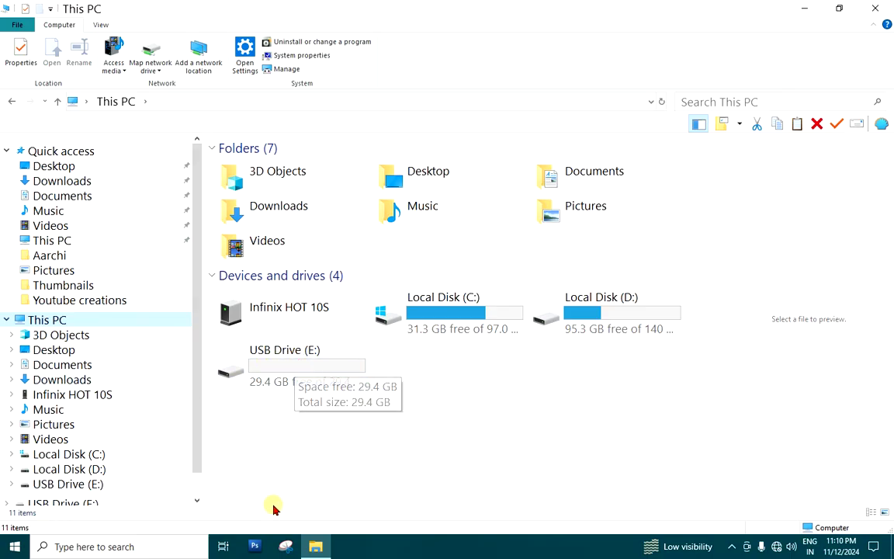
{"action": "left_click", "coordinate": [281, 360]}
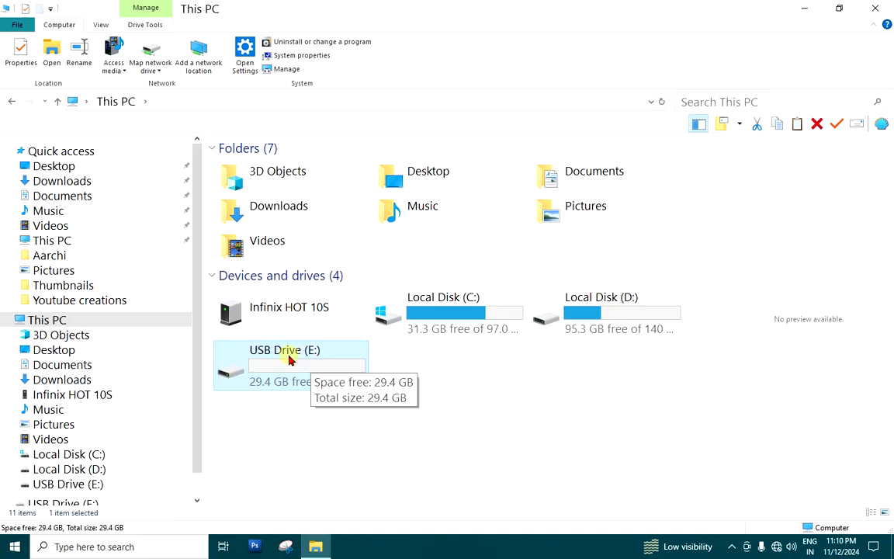
{"action": "right_click", "coordinate": [288, 360]}
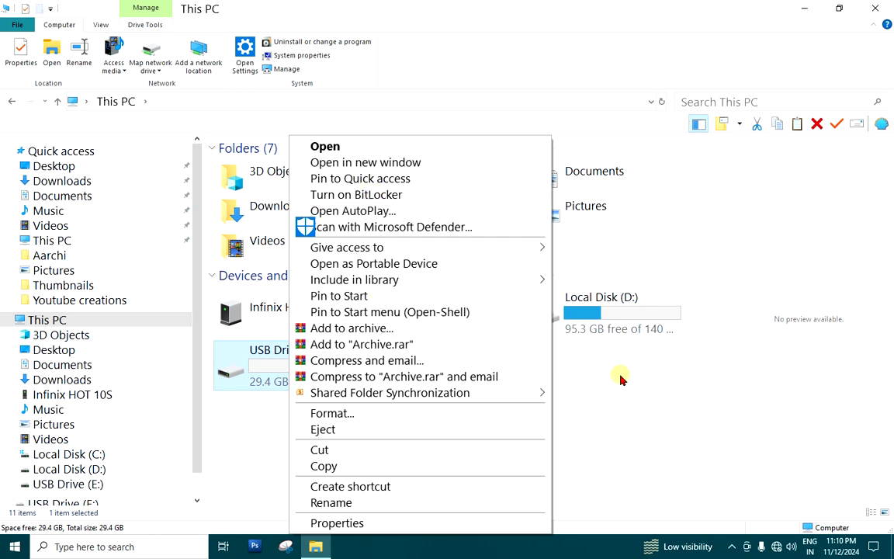
{"action": "left_click", "coordinate": [557, 341]}
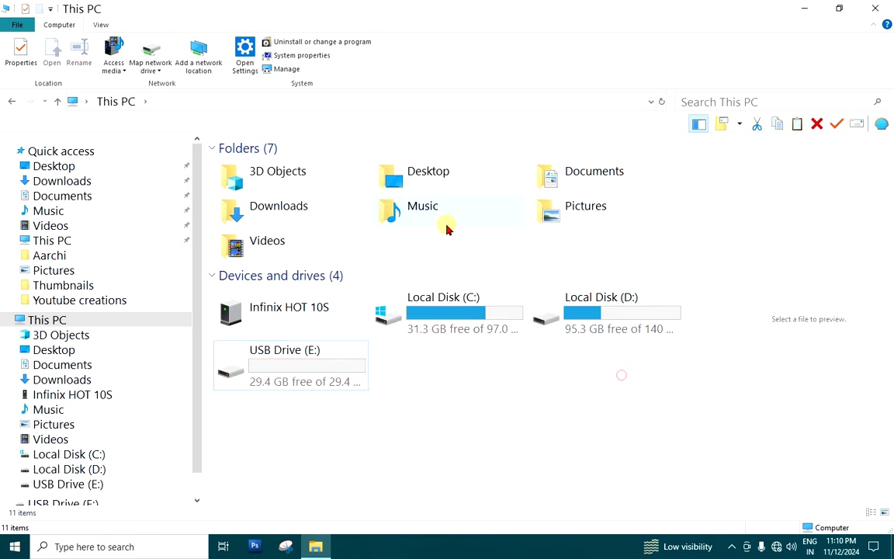
Rename the USB Drive (E:) as asrtutorial
{"action": "right_click", "coordinate": [269, 354]}
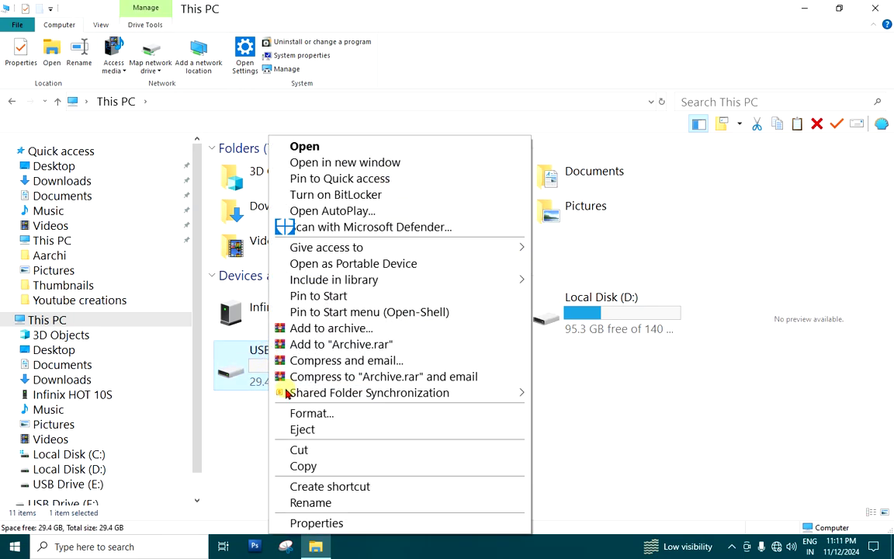
{"action": "left_click", "coordinate": [317, 503]}
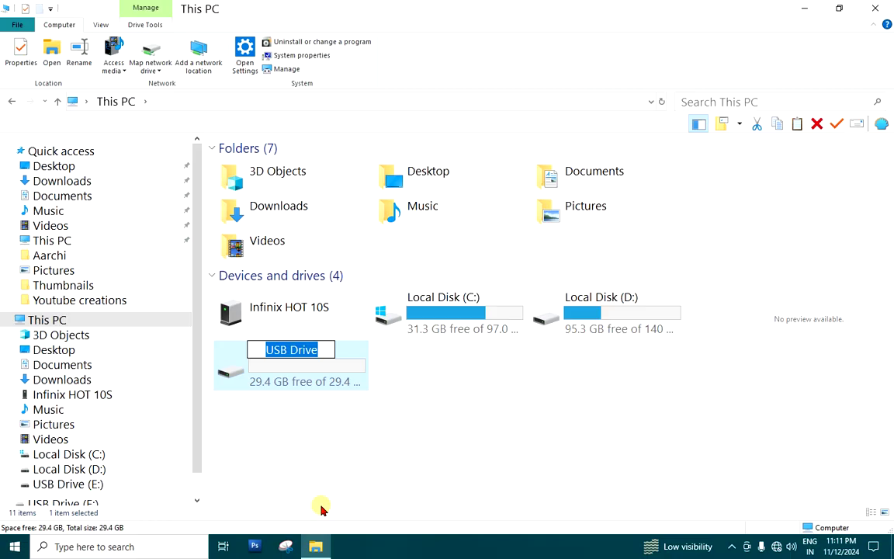
{"action": "type", "text": "asrtu"}
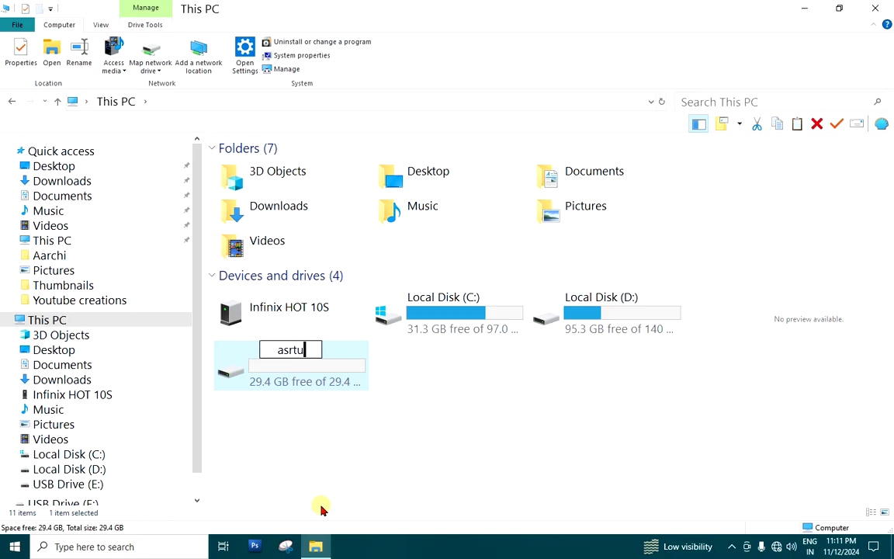
{"action": "type", "text": "tor"}
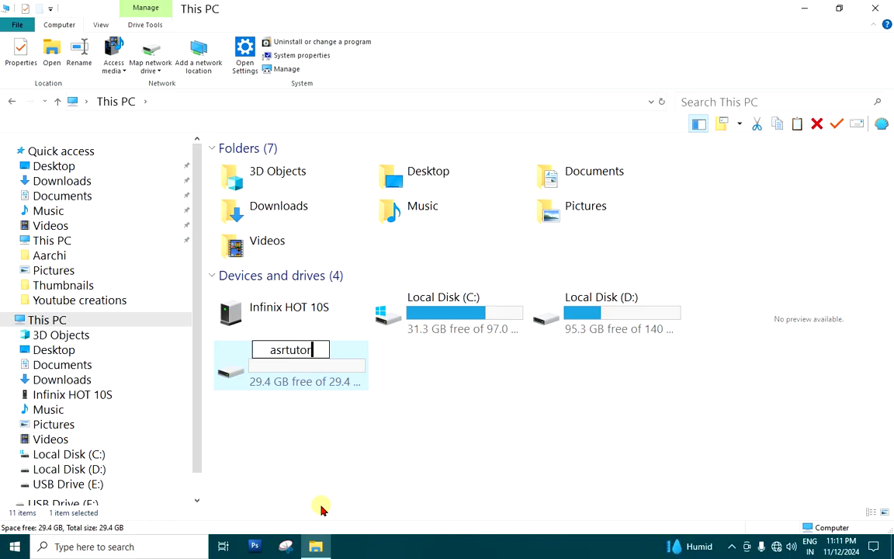
{"action": "type", "text": "ial"}
{"action": "left_click", "coordinate": [374, 473]}
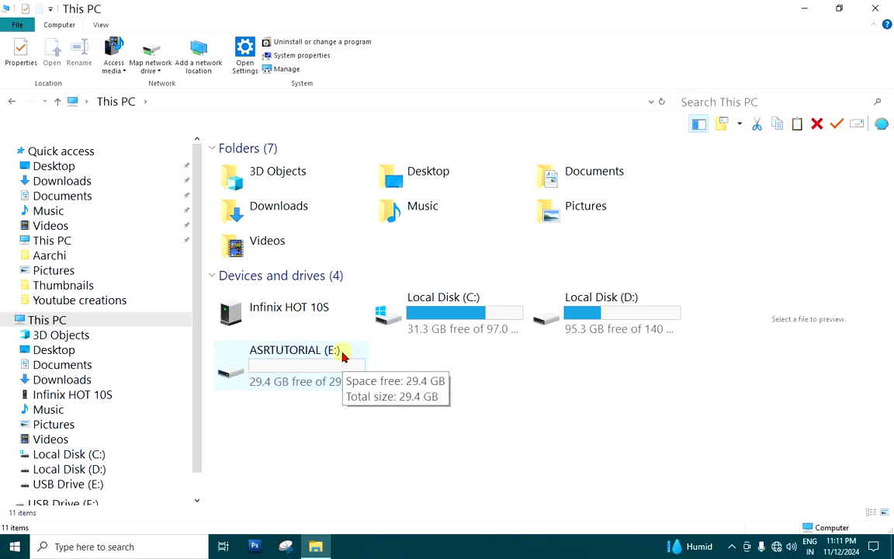
Turn on BitLocker for the ASRTUTORIAL (E:) drive, choosing password unlock and entering the unlock password in both password fields
{"action": "right_click", "coordinate": [288, 355]}
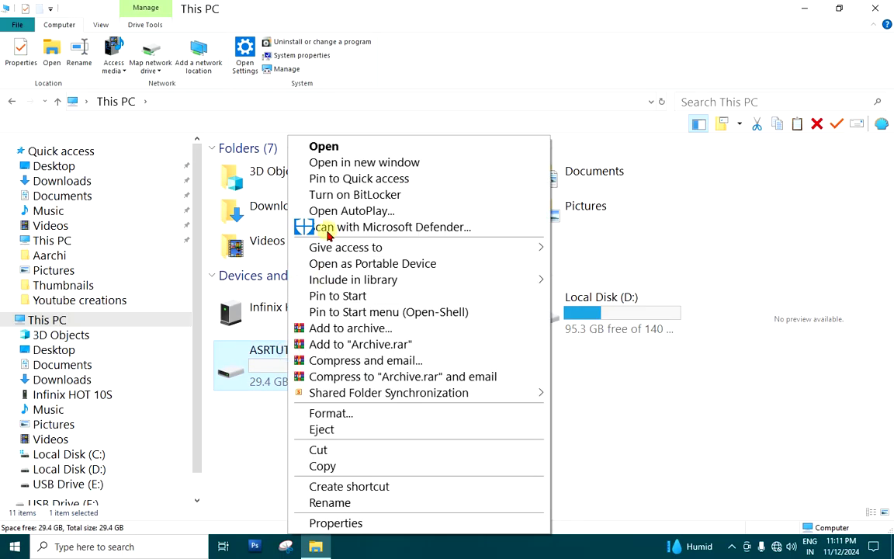
{"action": "left_click", "coordinate": [373, 195]}
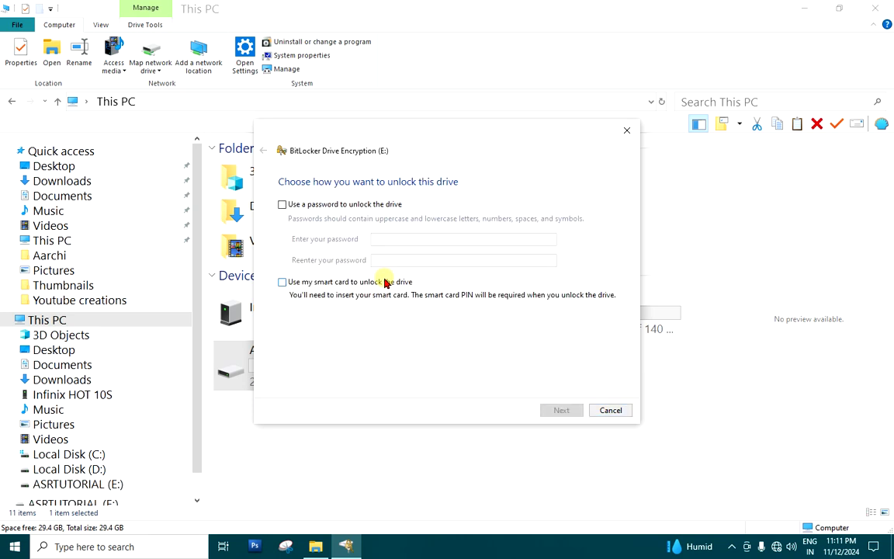
{"action": "left_click", "coordinate": [282, 205]}
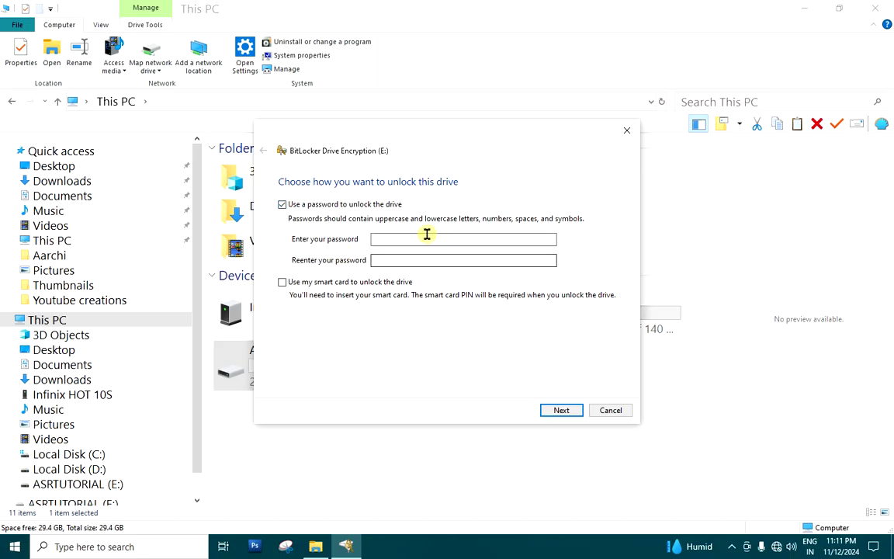
{"action": "left_click", "coordinate": [415, 238]}
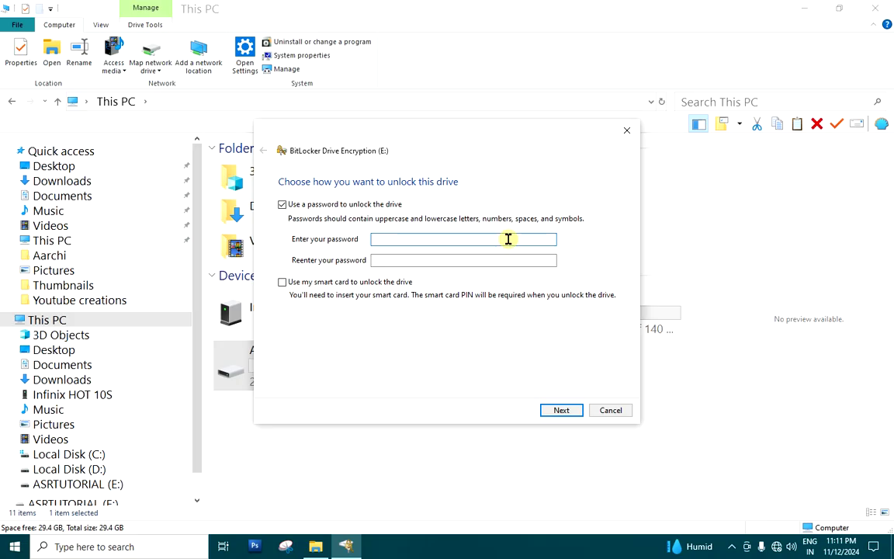
{"action": "type", "text": "••••••••"}
{"action": "key", "text": "Tab"}
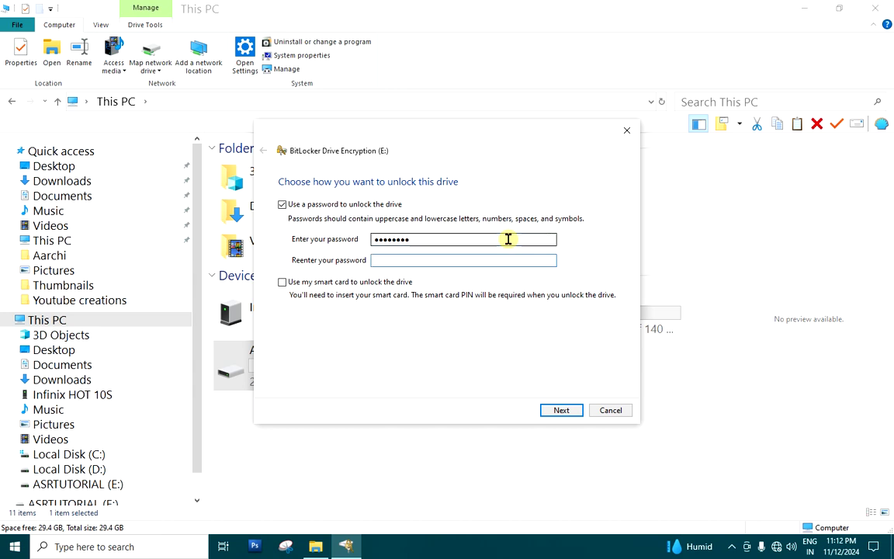
{"action": "type", "text": "••••••••"}
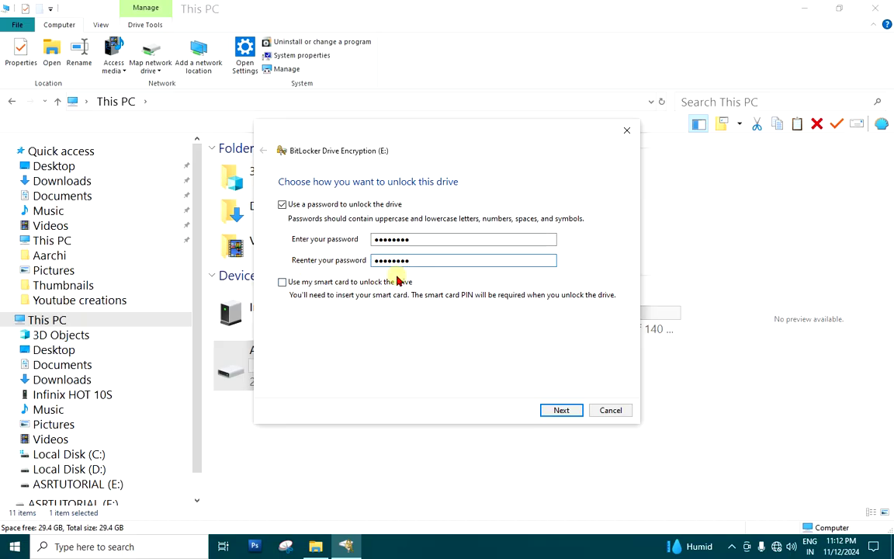
{"action": "left_click", "coordinate": [564, 413]}
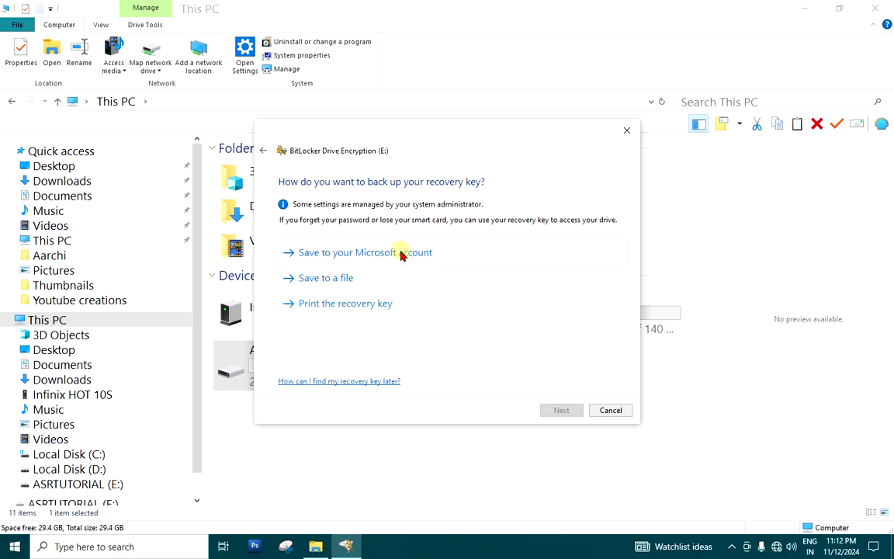
Back up the BitLocker recovery key as a text file on the Desktop, keeping the suggested file name, and continue the setup
{"action": "left_click", "coordinate": [326, 279]}
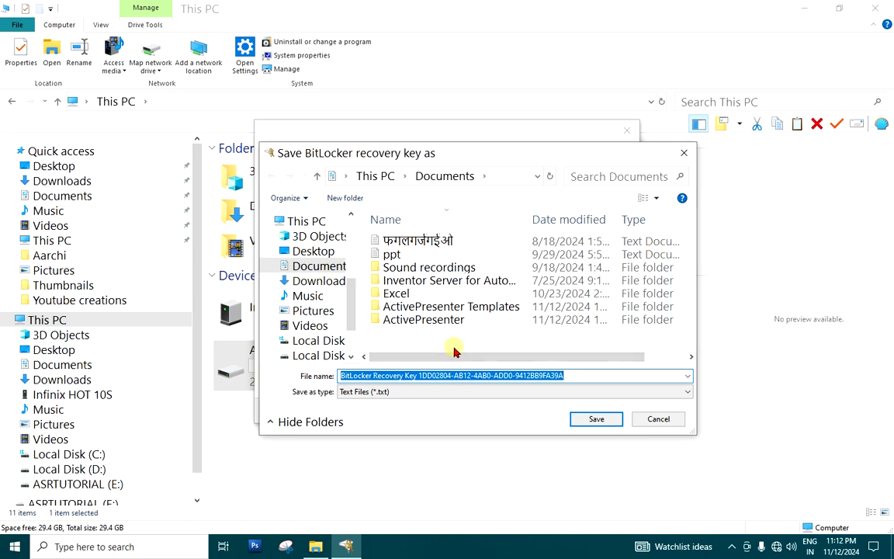
{"action": "left_click", "coordinate": [312, 253]}
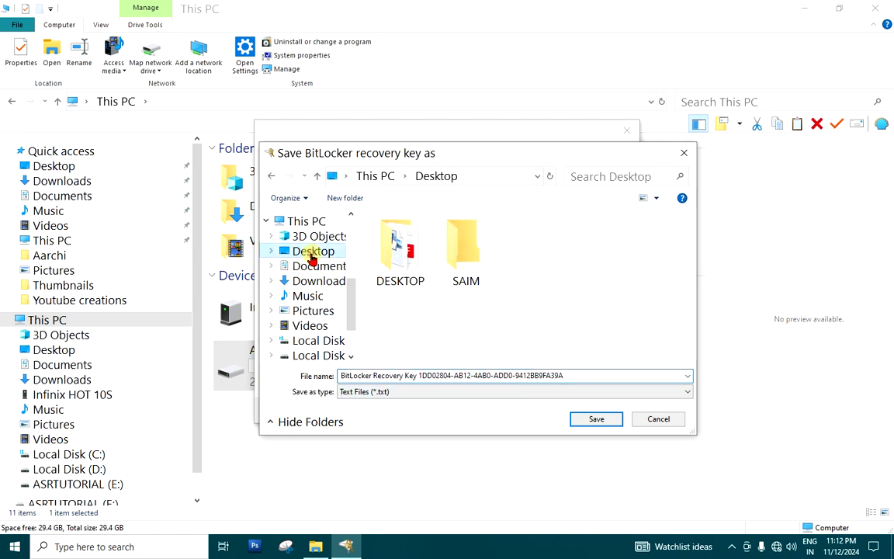
{"action": "left_click", "coordinate": [396, 376]}
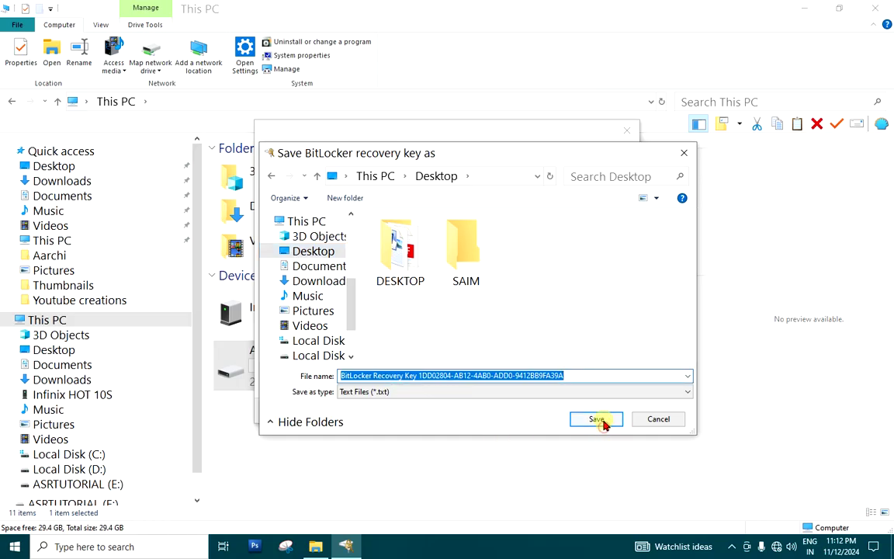
{"action": "left_click", "coordinate": [596, 419]}
{"action": "left_click", "coordinate": [563, 409]}
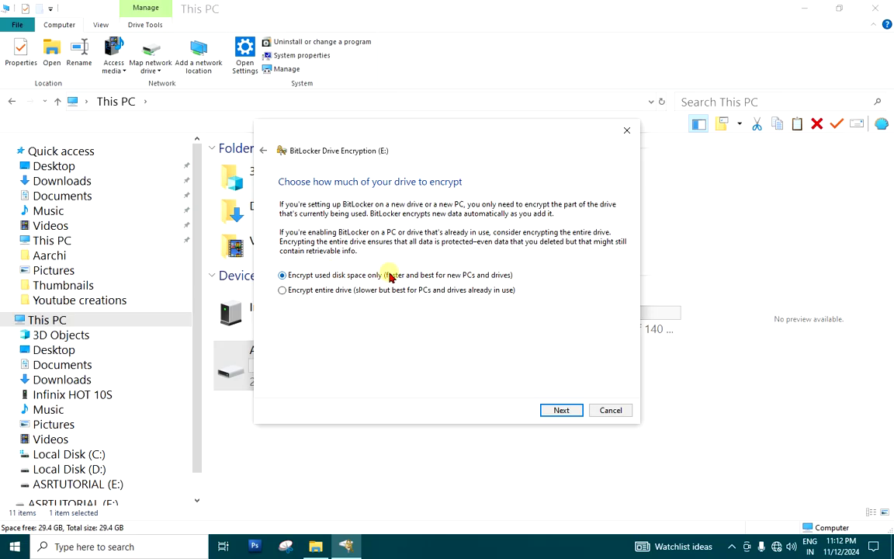
Choose to encrypt the entire drive in Compatible mode and start the encryption
{"action": "left_click", "coordinate": [335, 292]}
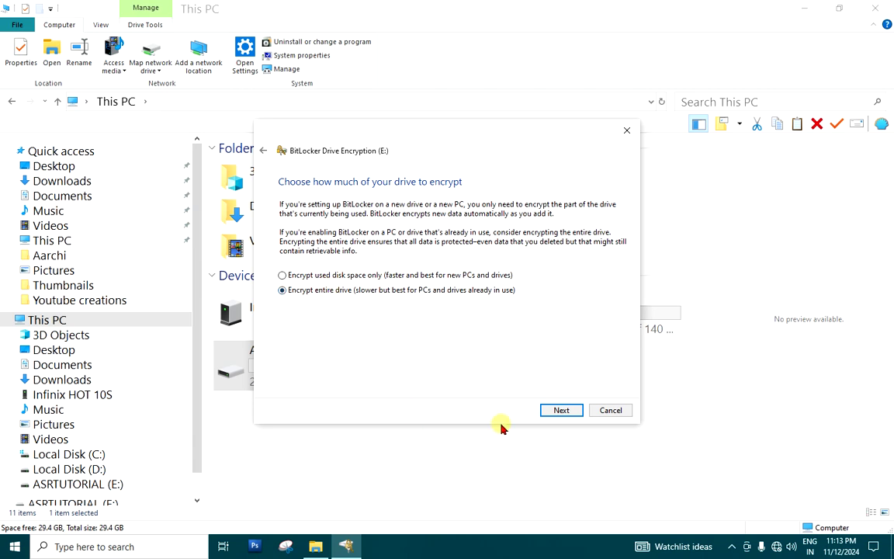
{"action": "left_click", "coordinate": [555, 414]}
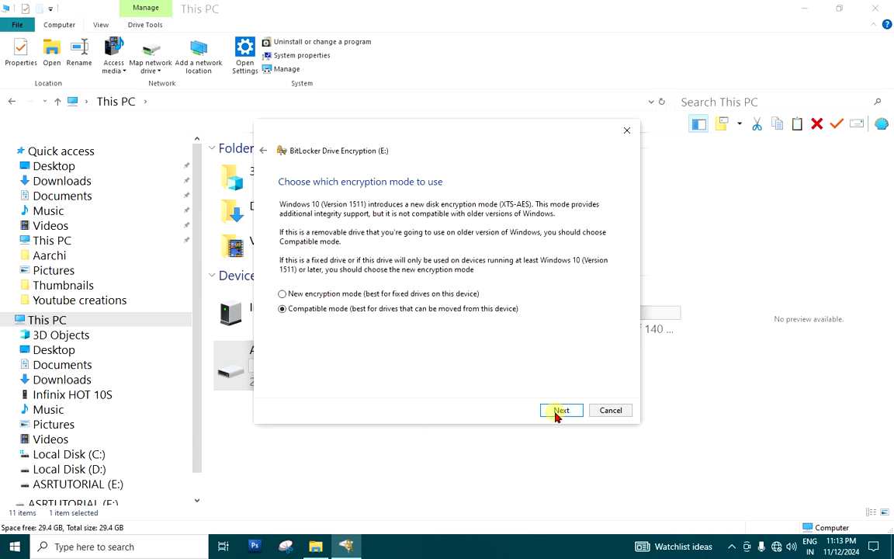
{"action": "left_click", "coordinate": [557, 412]}
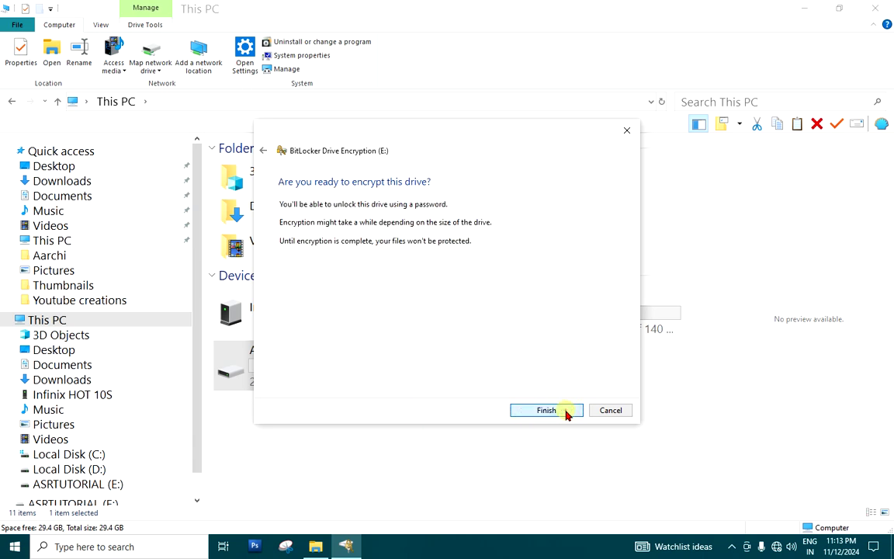
{"action": "left_click", "coordinate": [565, 412]}
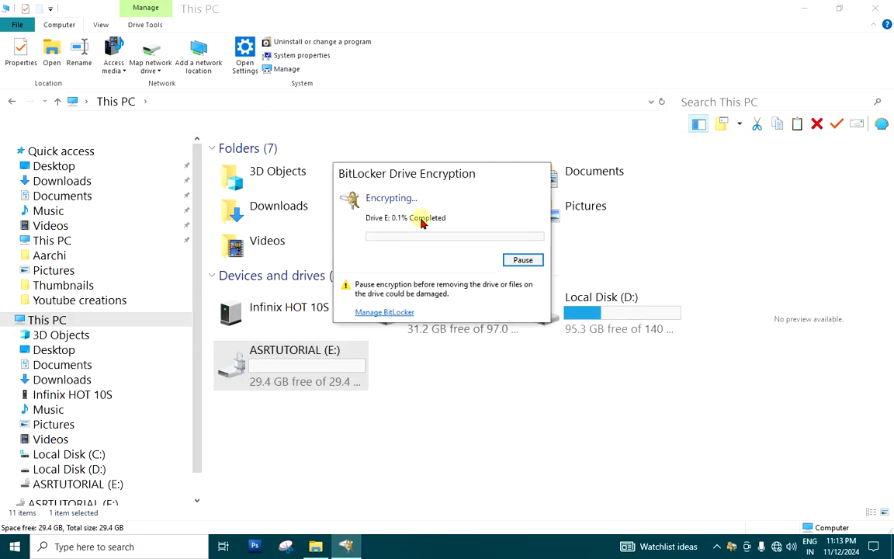
Move the encryption progress window away from the drive list and check the BitLocker options offered for the ASRTUTORIAL (E:) drive
{"action": "left_click_drag", "start_coordinate": [345, 173], "coordinate": [584, 192]}
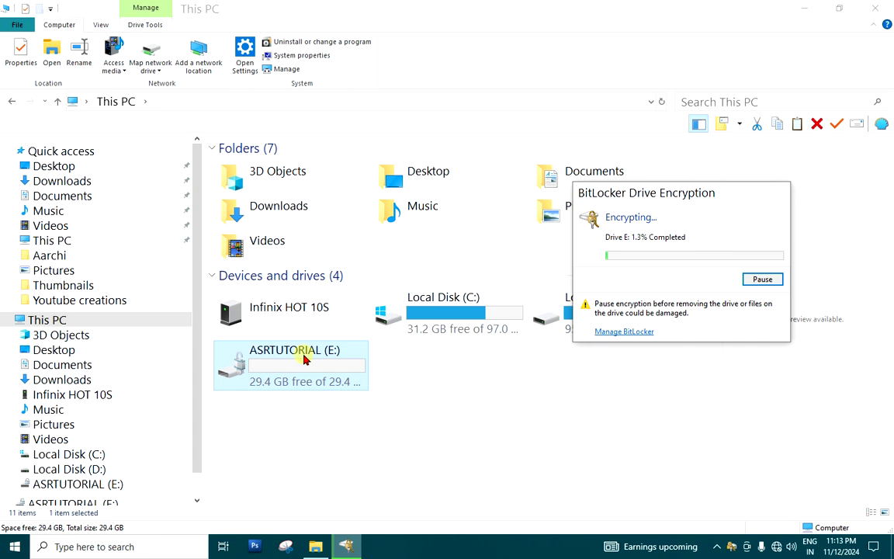
{"action": "right_click", "coordinate": [305, 359]}
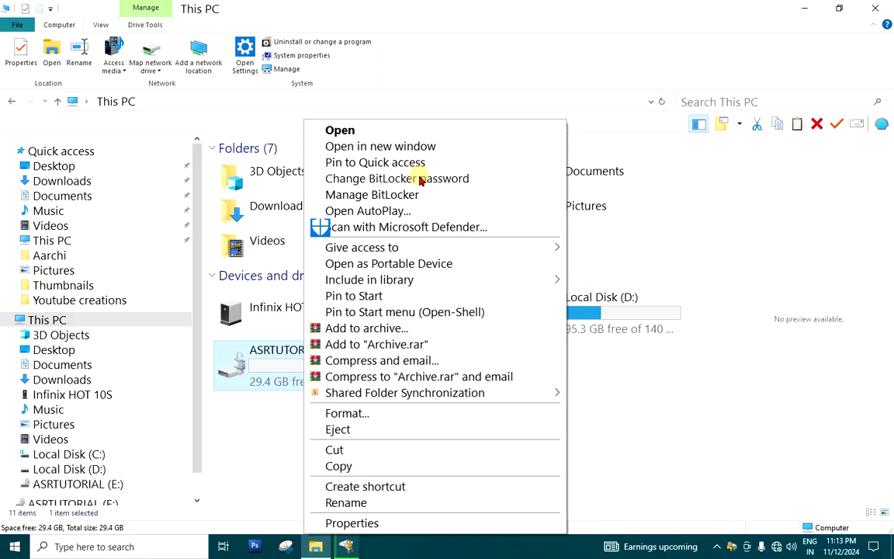
{"action": "left_click", "coordinate": [568, 357]}
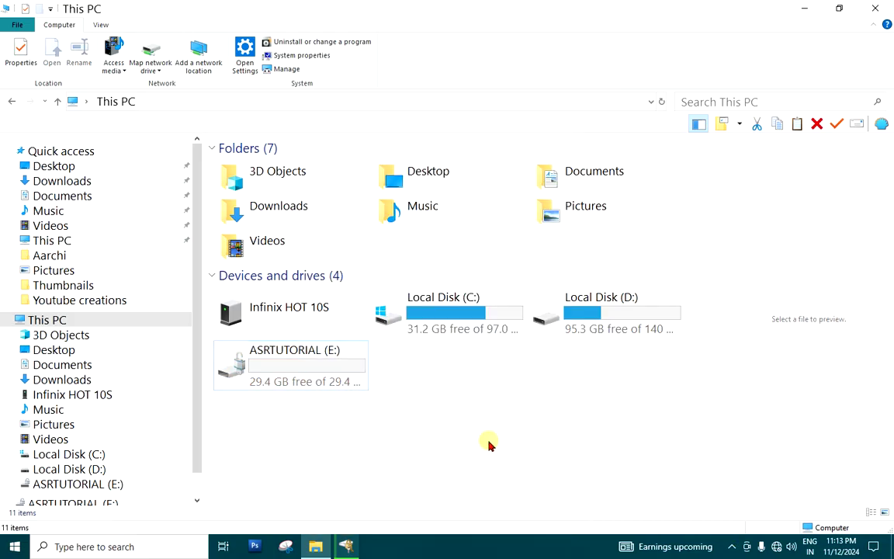